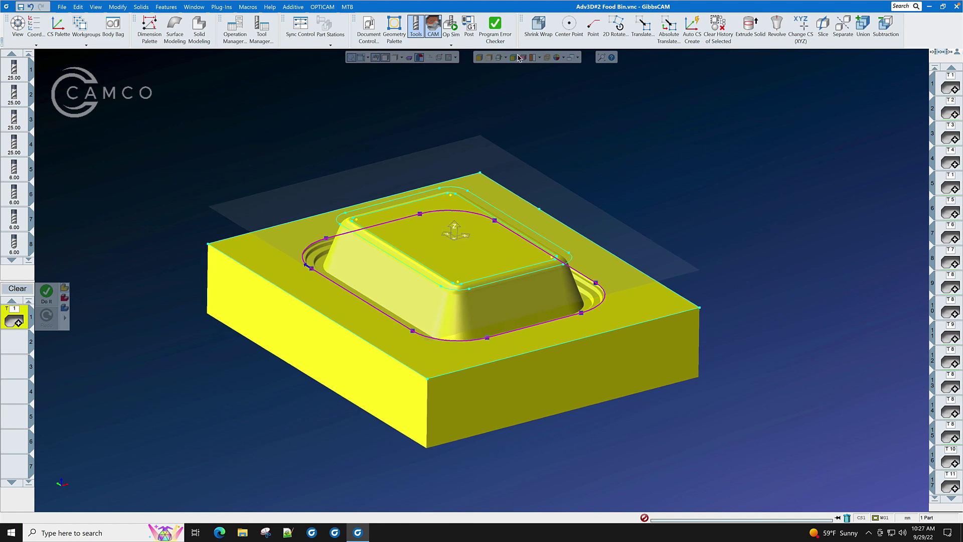
Play the Op Sim machining simulation, roughing the stock into terraces around the core
{"action": "left_click", "coordinate": [452, 25]}
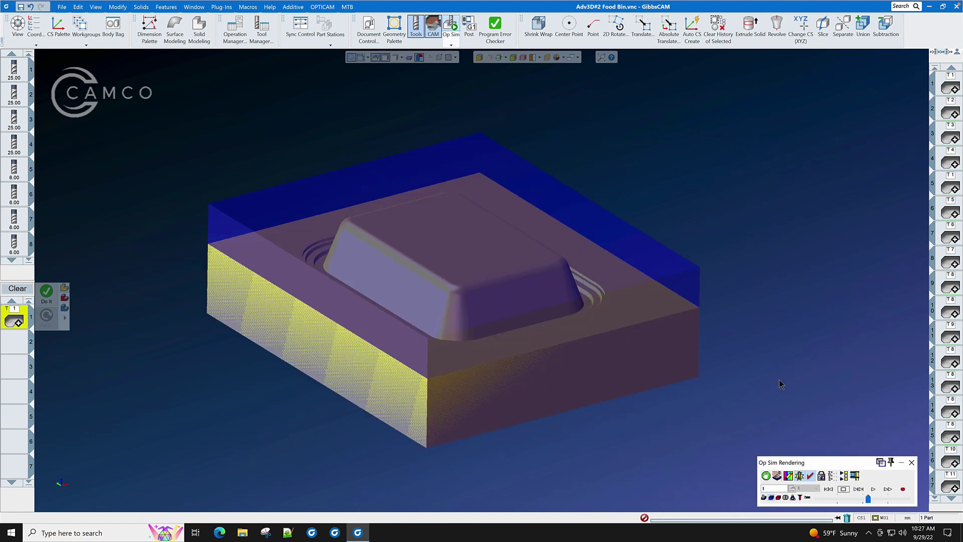
{"action": "left_click", "coordinate": [873, 489]}
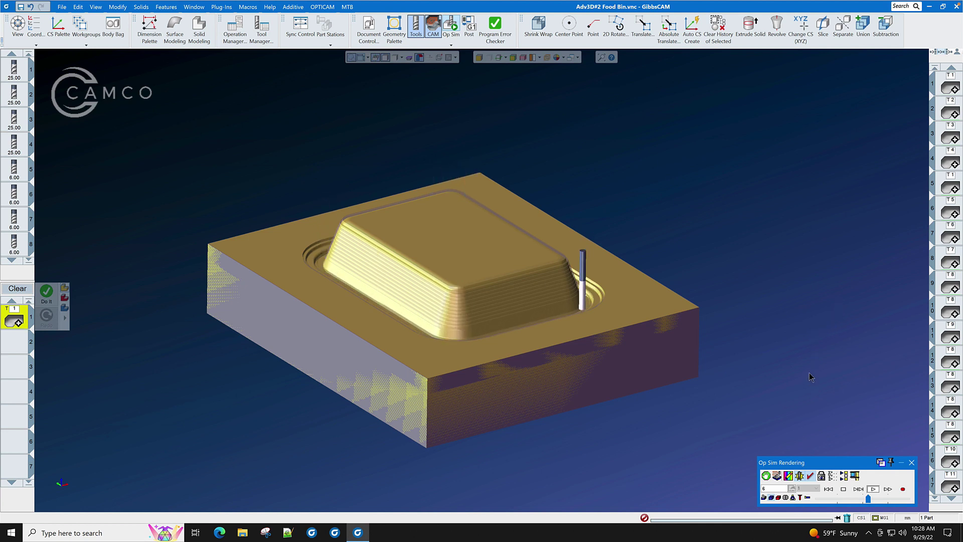
Close the simulation and review the adaptive step-down options of Pocketing operations 1–4
{"action": "left_click", "coordinate": [912, 463]}
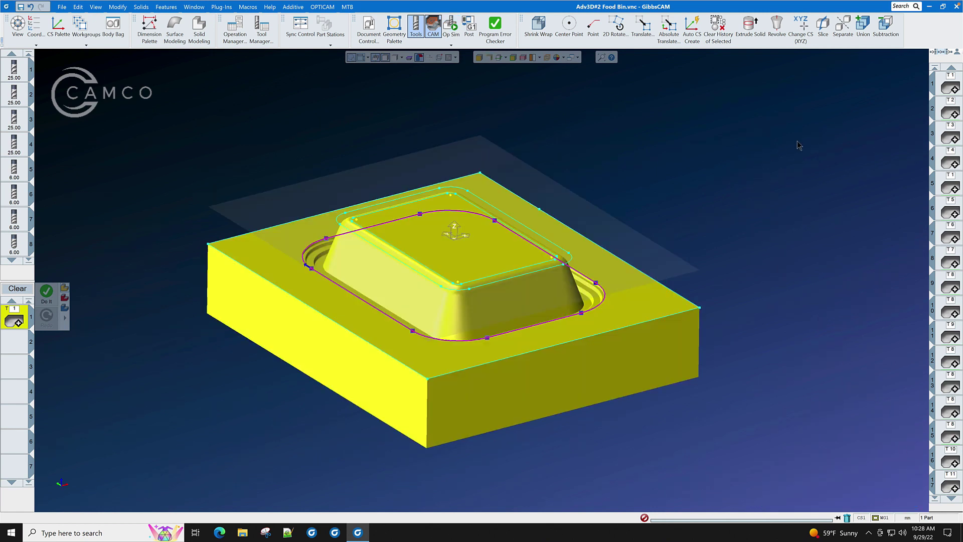
{"action": "left_click", "coordinate": [953, 88]}
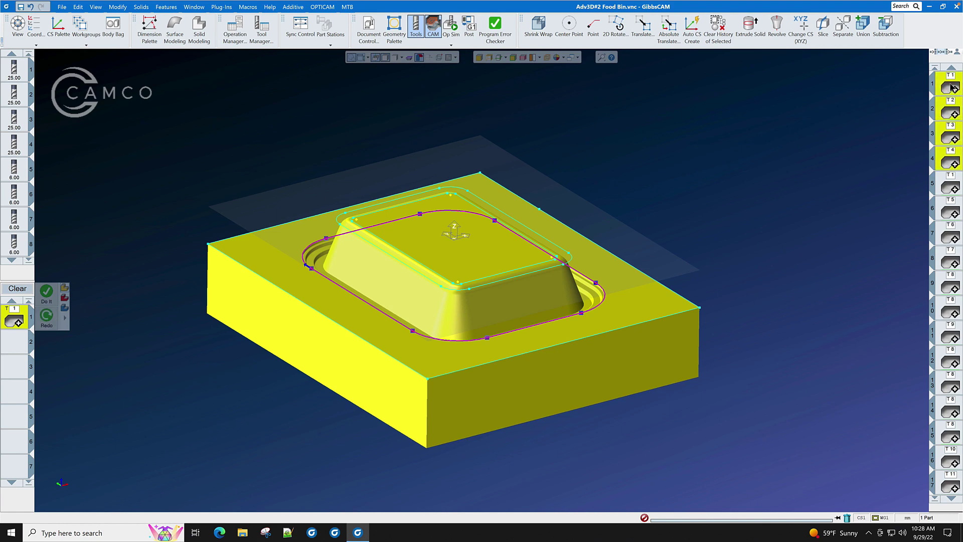
{"action": "double_click", "coordinate": [953, 88]}
{"action": "left_click_drag", "start_coordinate": [744, 138], "coordinate": [783, 109]}
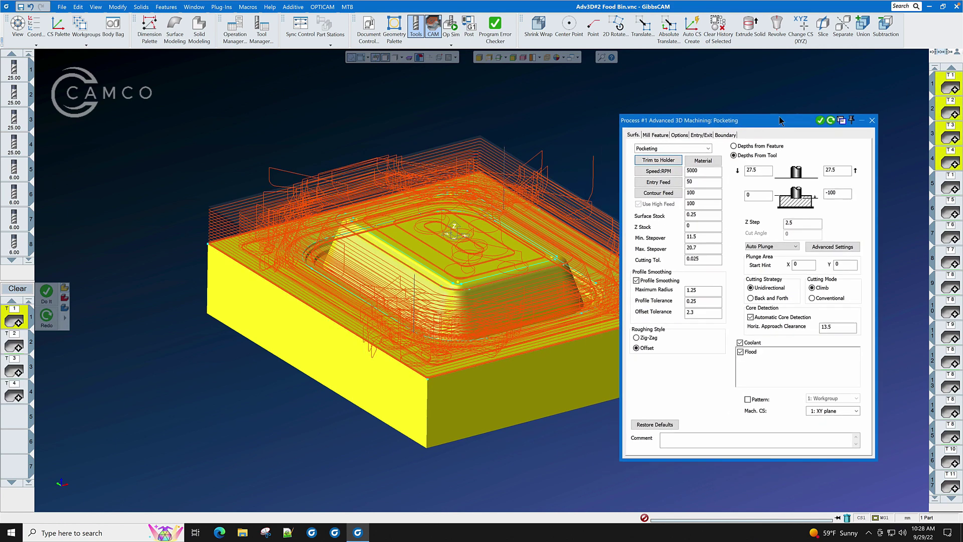
{"action": "left_click", "coordinate": [716, 135]}
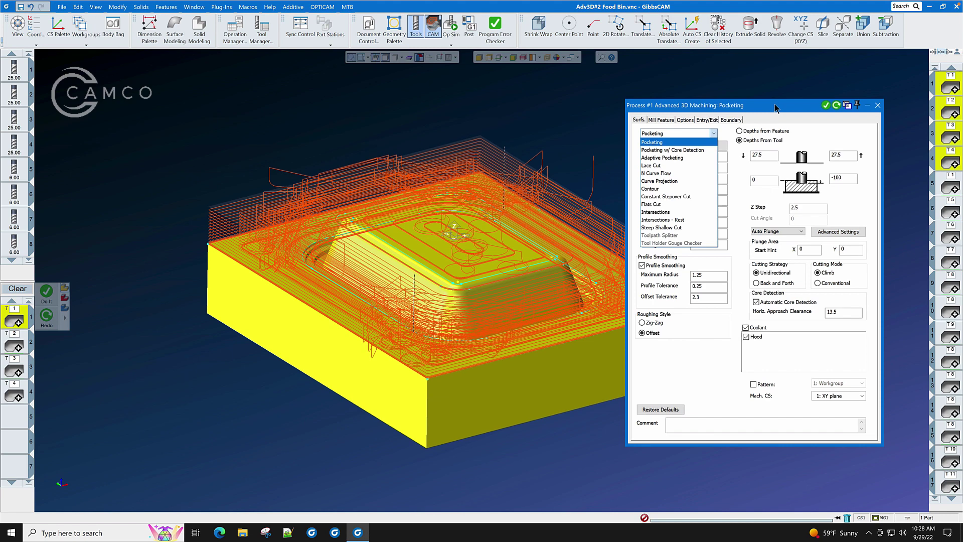
{"action": "key", "text": "Escape"}
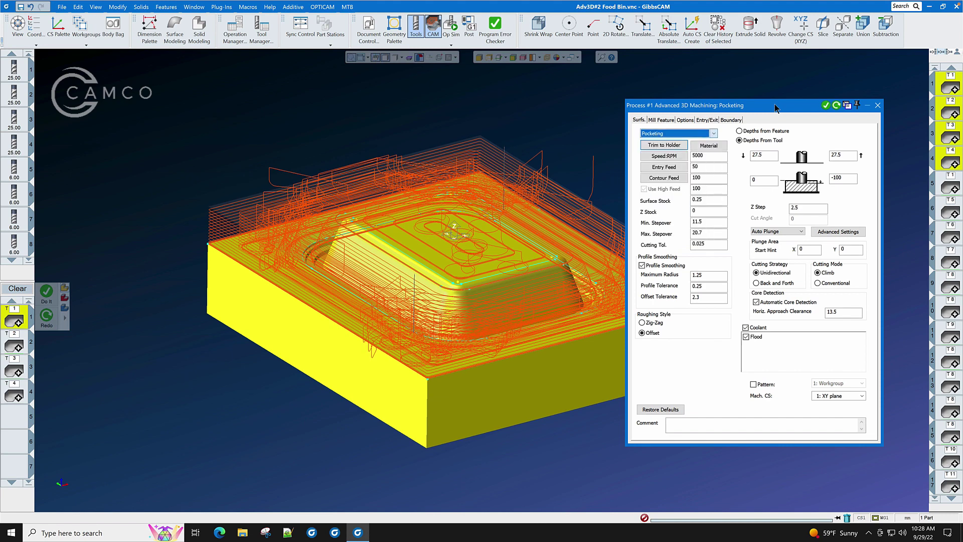
{"action": "left_click", "coordinate": [686, 122]}
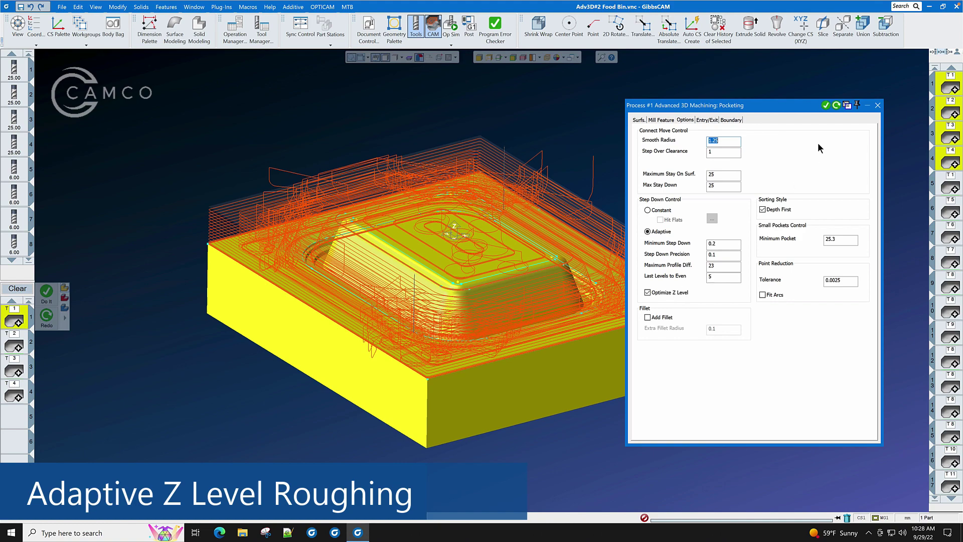
{"action": "mouse_move", "coordinate": [403, 260]}
{"action": "middle_mouse_down"}
{"action": "mouse_move", "coordinate": [444, 308]}
{"action": "mouse_move", "coordinate": [554, 207]}
{"action": "middle_mouse_up"}
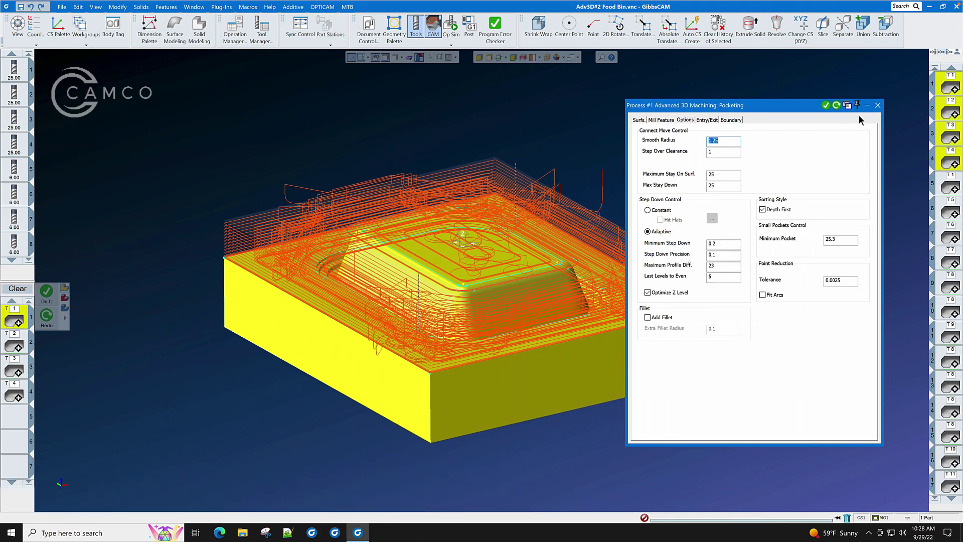
Review operation 5's Boundary tab and Rest Containments list without changes
{"action": "left_click", "coordinate": [878, 106]}
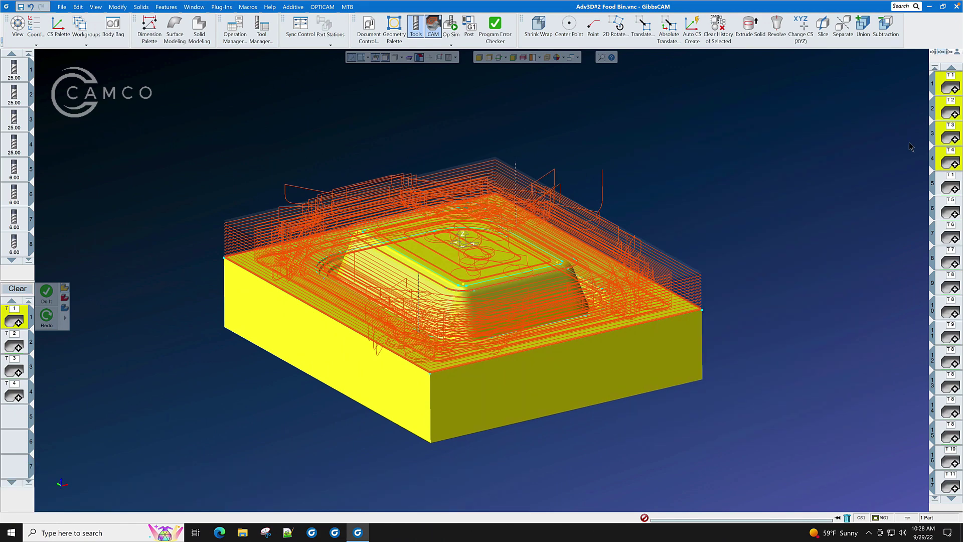
{"action": "left_click", "coordinate": [952, 188]}
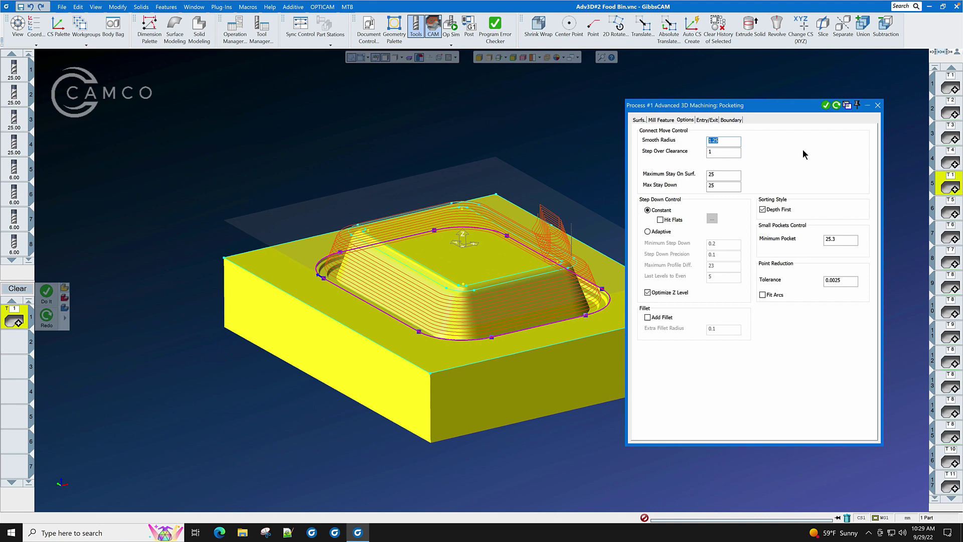
{"action": "left_click", "coordinate": [641, 122]}
{"action": "middle_click_drag", "start_coordinate": [625, 149], "coordinate": [545, 164]}
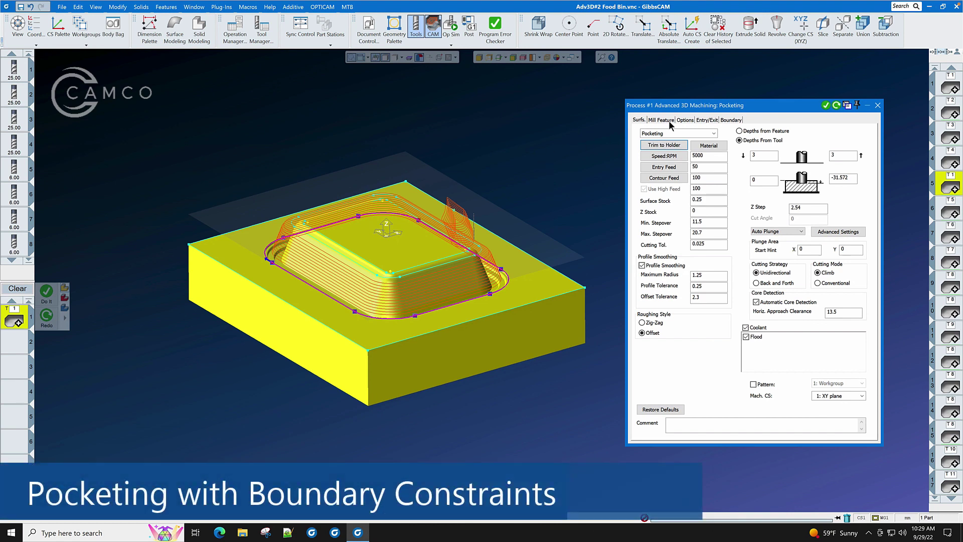
{"action": "left_click", "coordinate": [728, 121]}
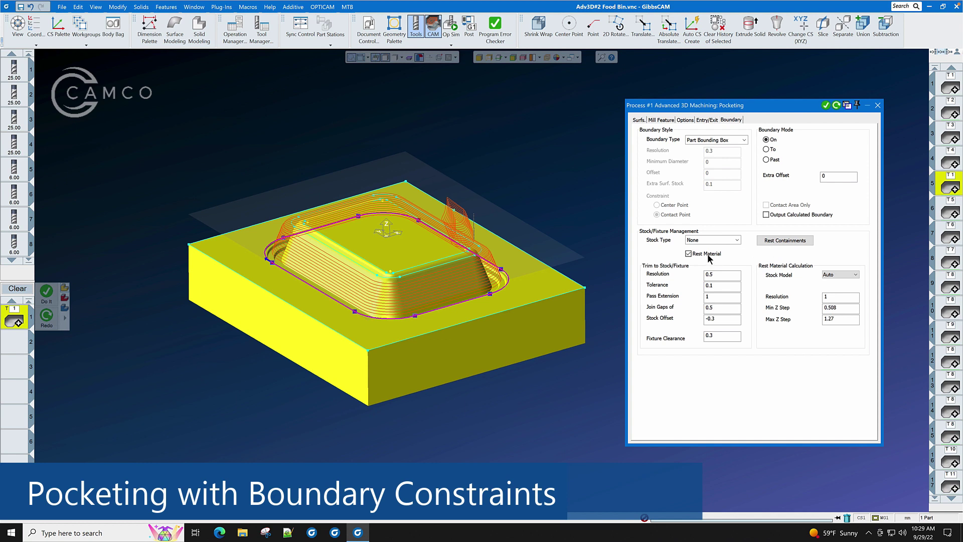
{"action": "left_click", "coordinate": [785, 240]}
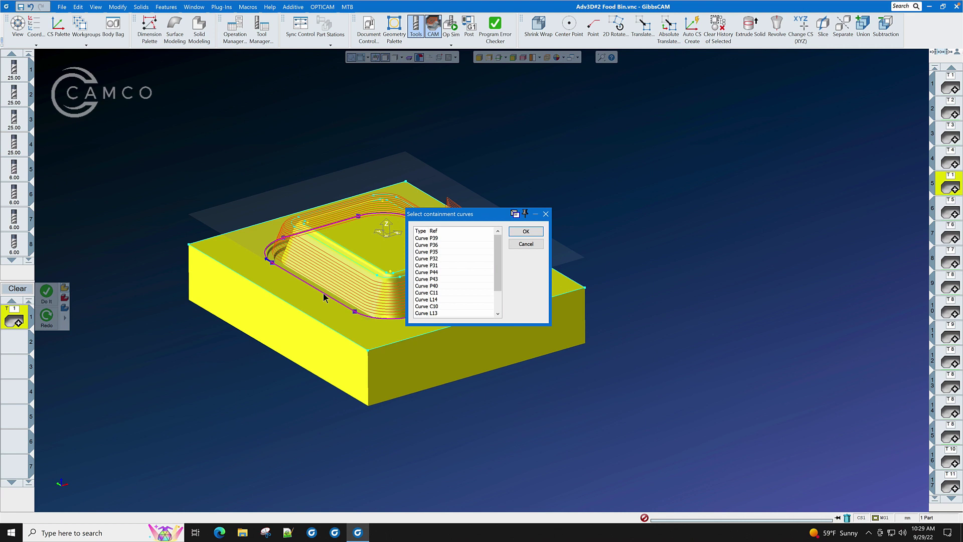
{"action": "left_click", "coordinate": [530, 246]}
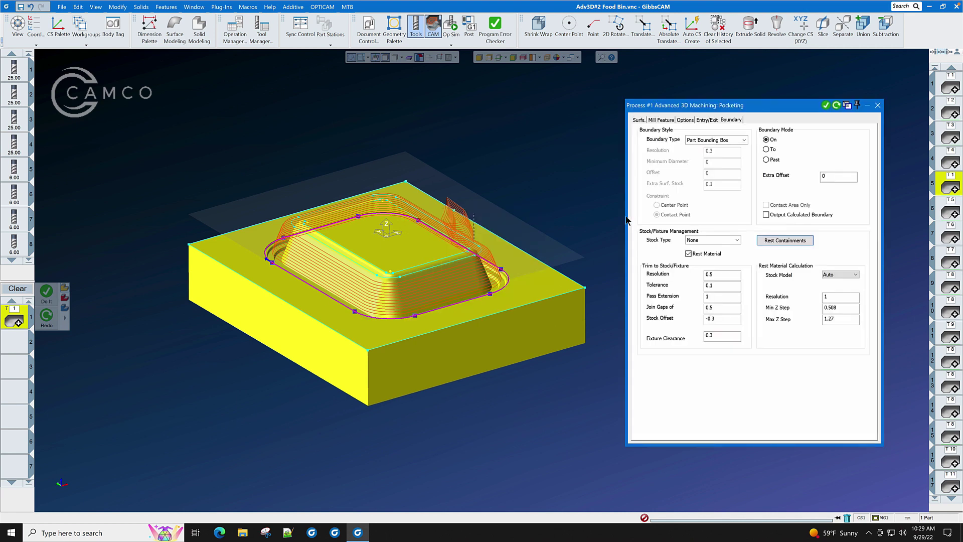
Close the process and add a Start At Operation 5 stop in Op Sim
{"action": "left_click", "coordinate": [878, 106]}
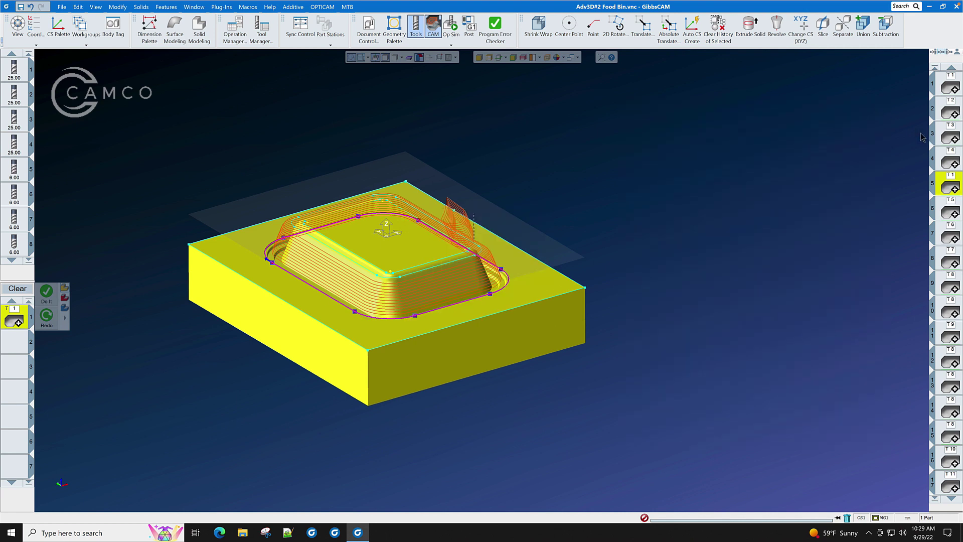
{"action": "left_click", "coordinate": [452, 27]}
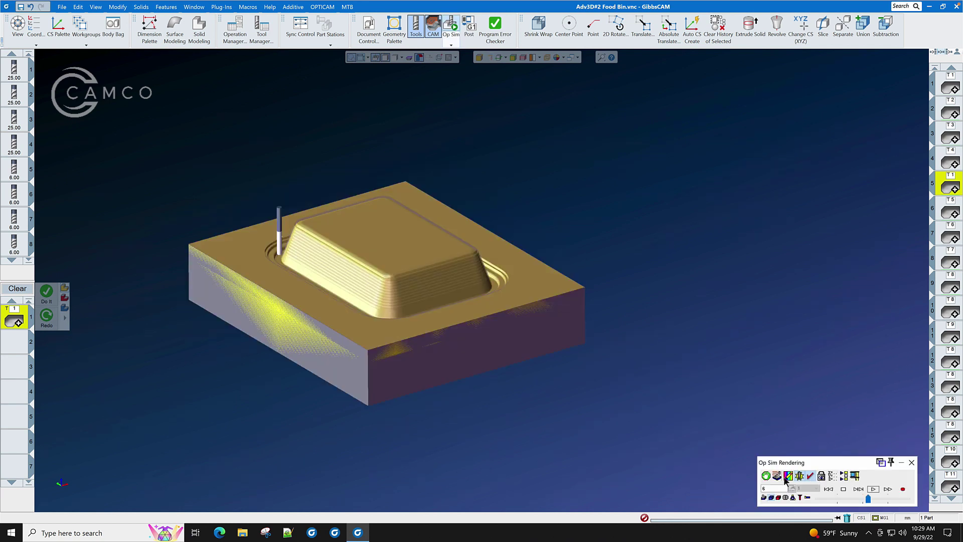
{"action": "left_click", "coordinate": [767, 476]}
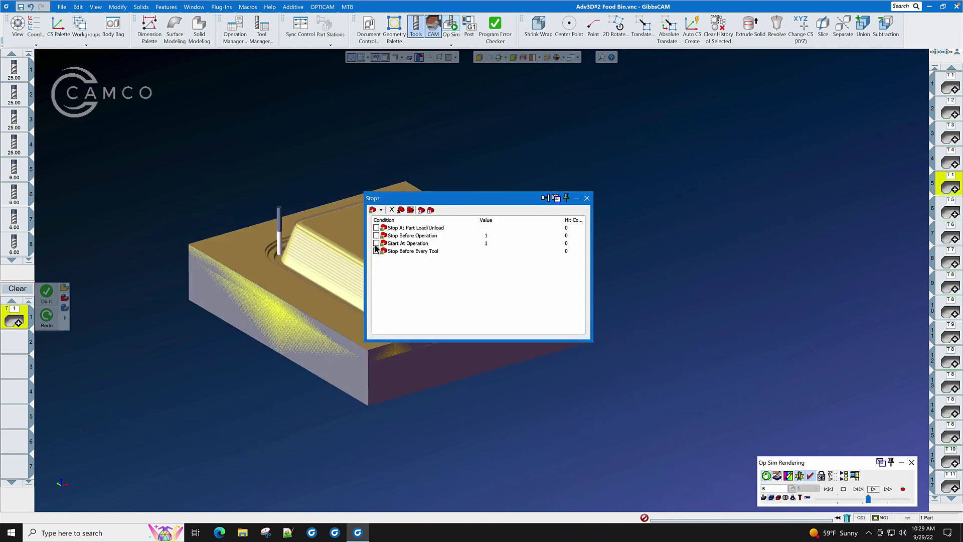
{"action": "double_click", "coordinate": [486, 246]}
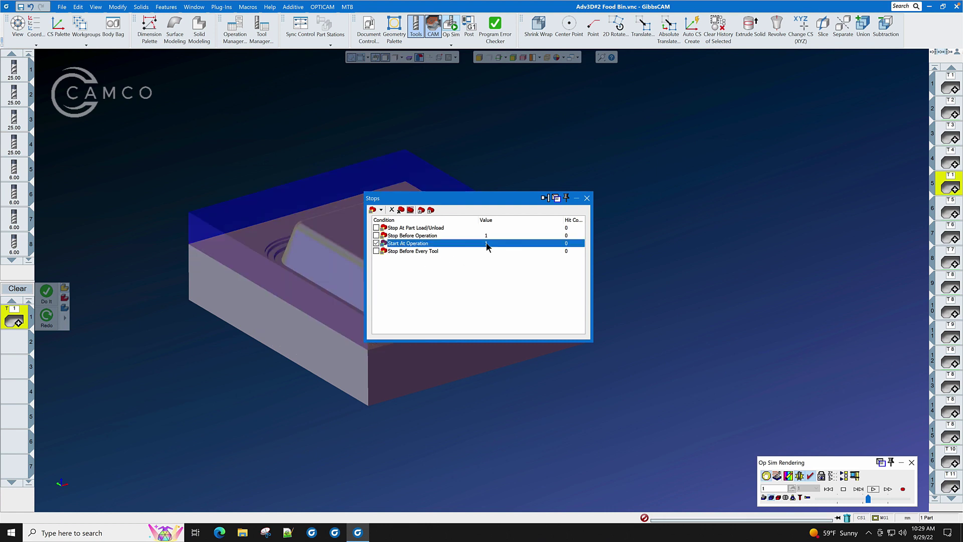
{"action": "left_click", "coordinate": [531, 250]}
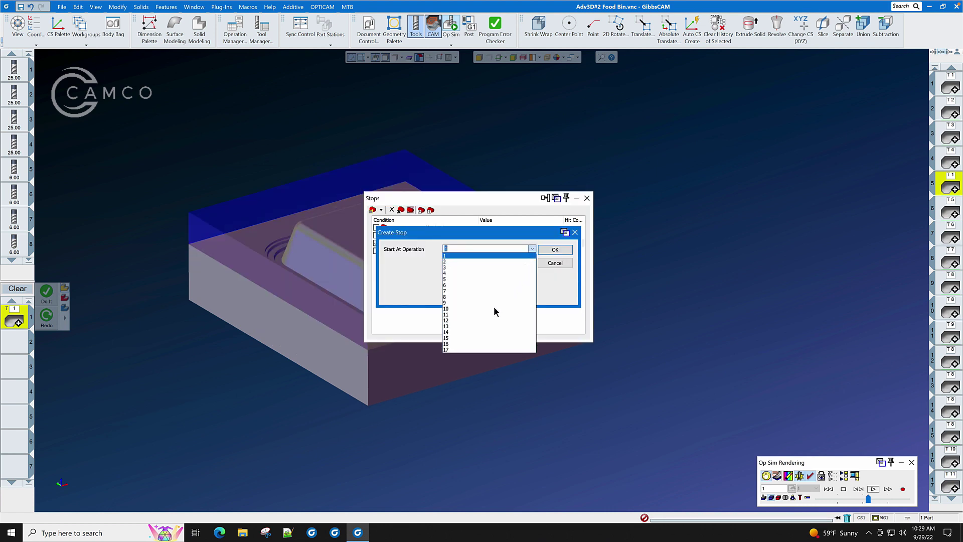
{"action": "left_click", "coordinate": [452, 282]}
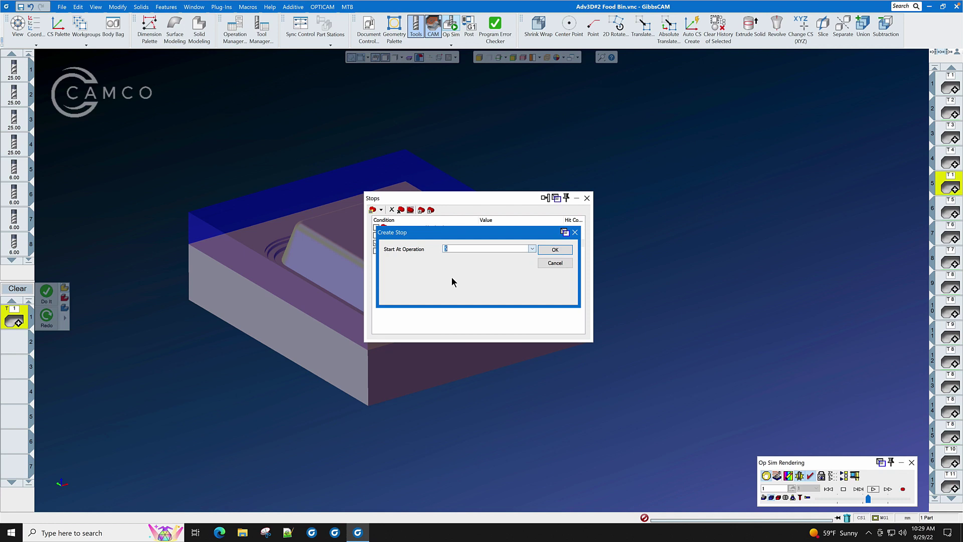
{"action": "left_click", "coordinate": [557, 251]}
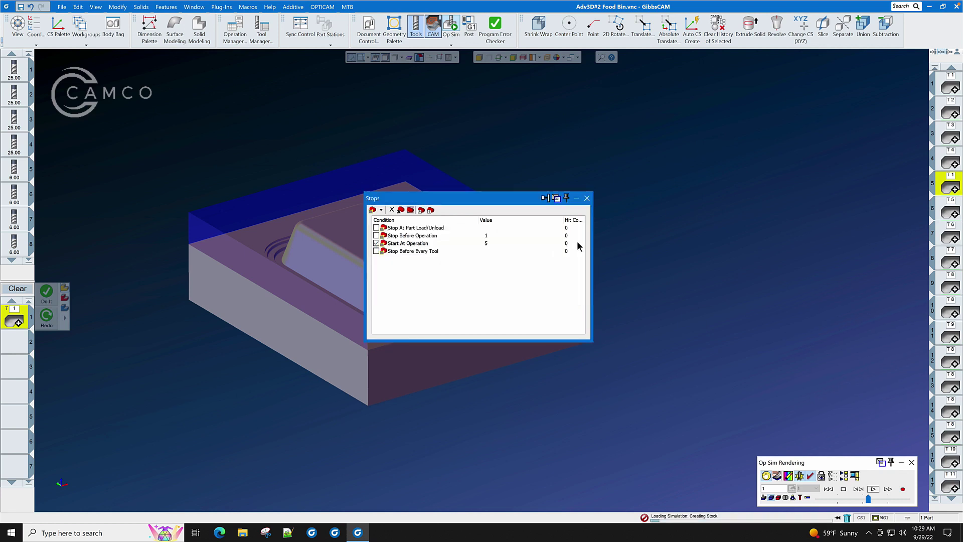
Run the simulation from operation 5, cutting around the base of the core
{"action": "left_click", "coordinate": [588, 200]}
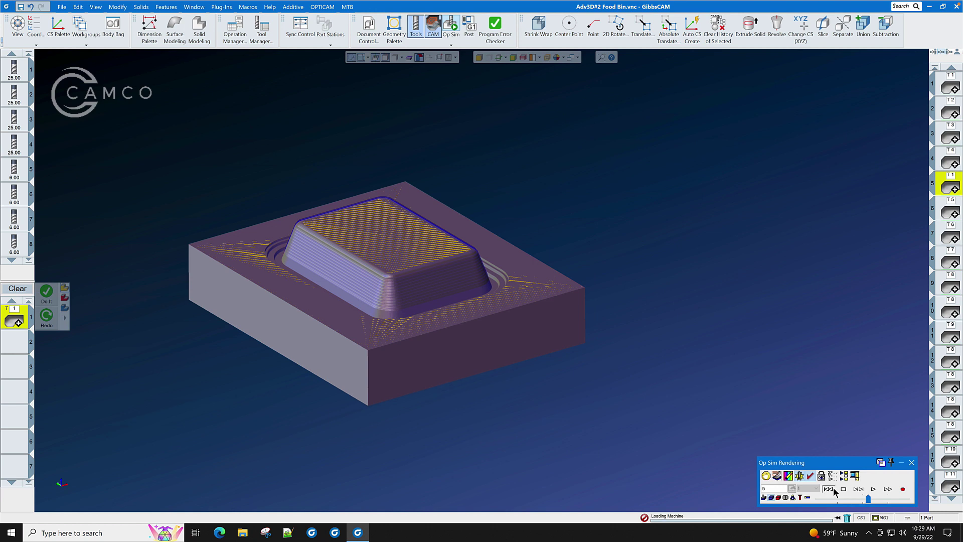
{"action": "left_click", "coordinate": [874, 489]}
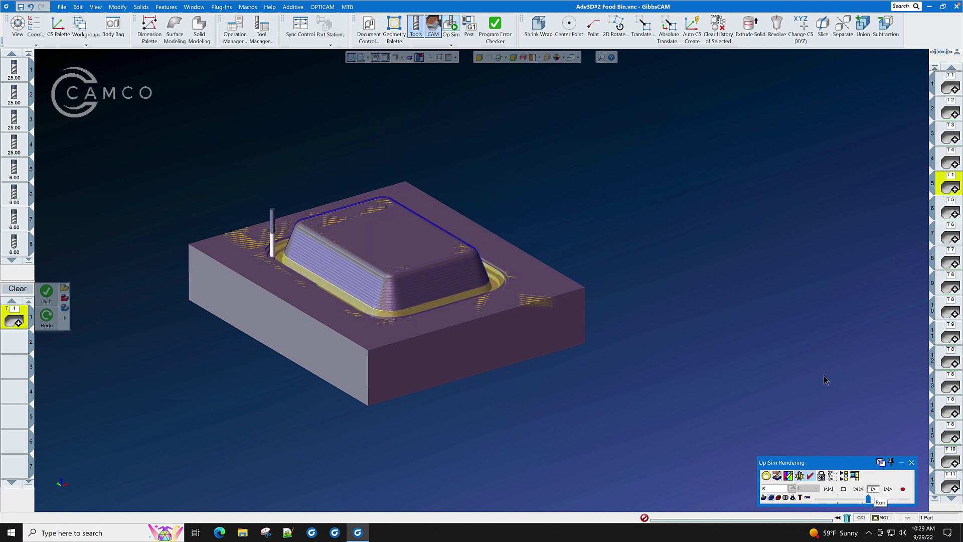
Close Op Sim and review operation T5's Pocketing Surfs. settings from a tilted view
{"action": "left_click", "coordinate": [912, 463]}
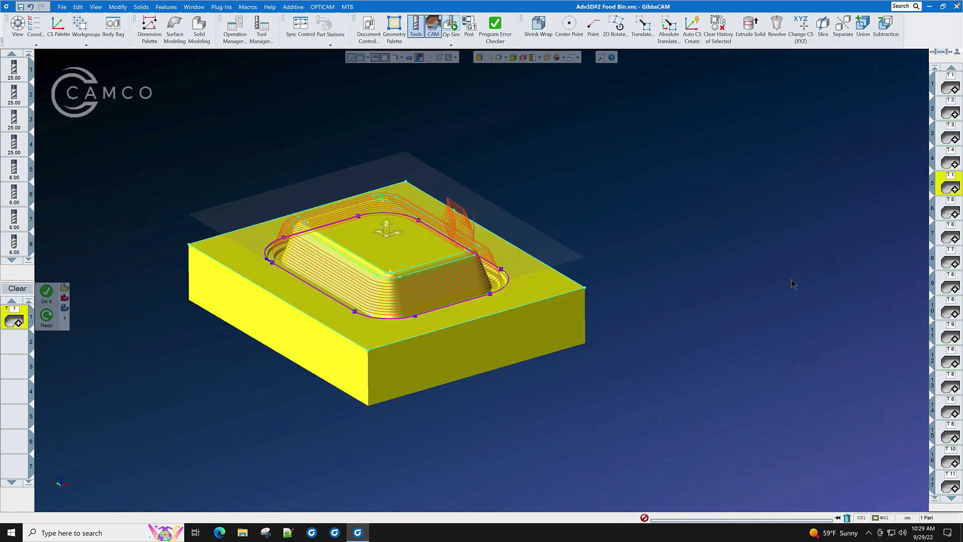
{"action": "double_click", "coordinate": [952, 215]}
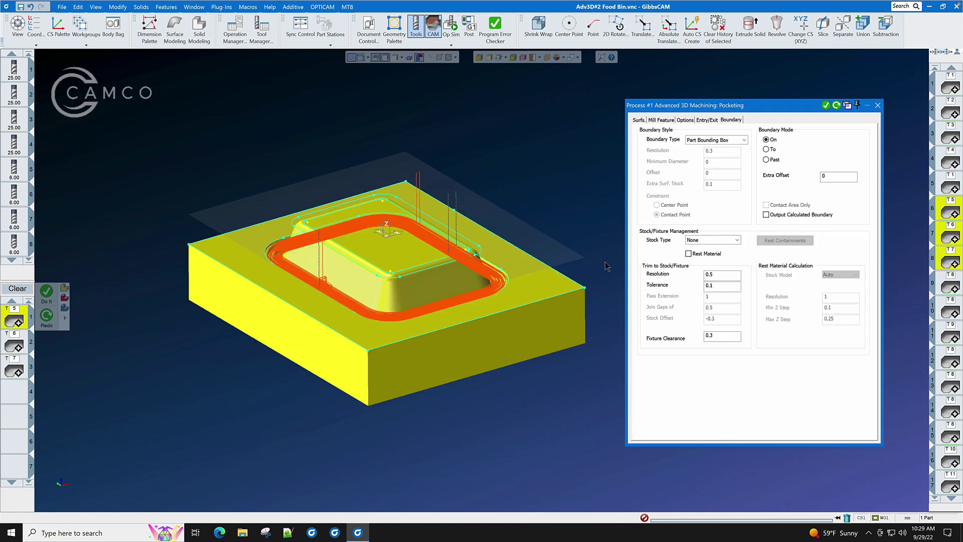
{"action": "scroll", "coordinate": [606, 266], "scroll_direction": "up", "scroll_amount": 3}
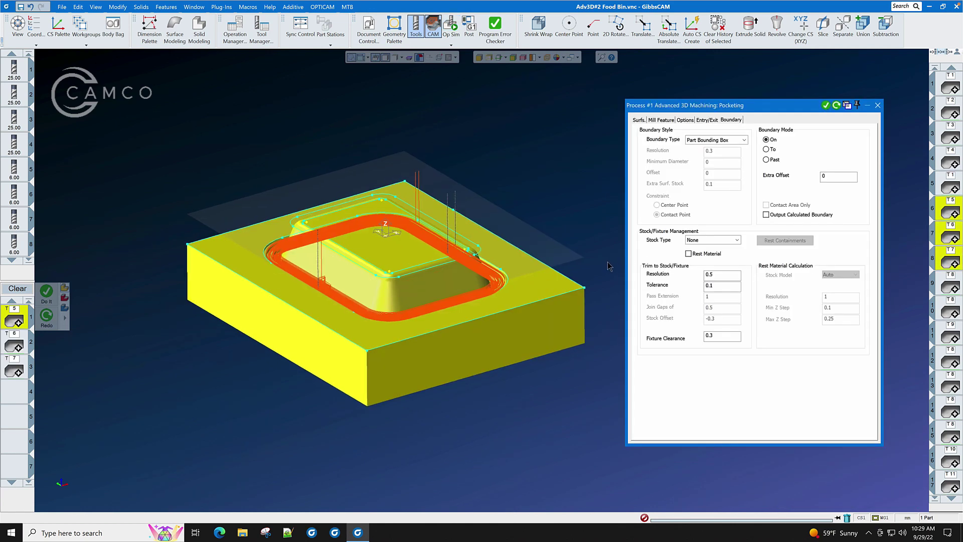
{"action": "left_click", "coordinate": [639, 120]}
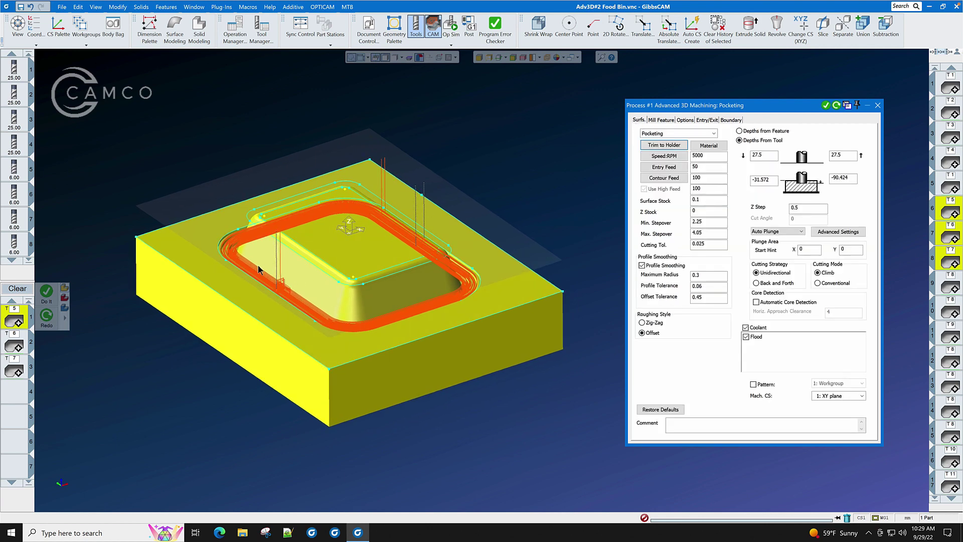
{"action": "middle_click_drag", "start_coordinate": [258, 269], "coordinate": [229, 209]}
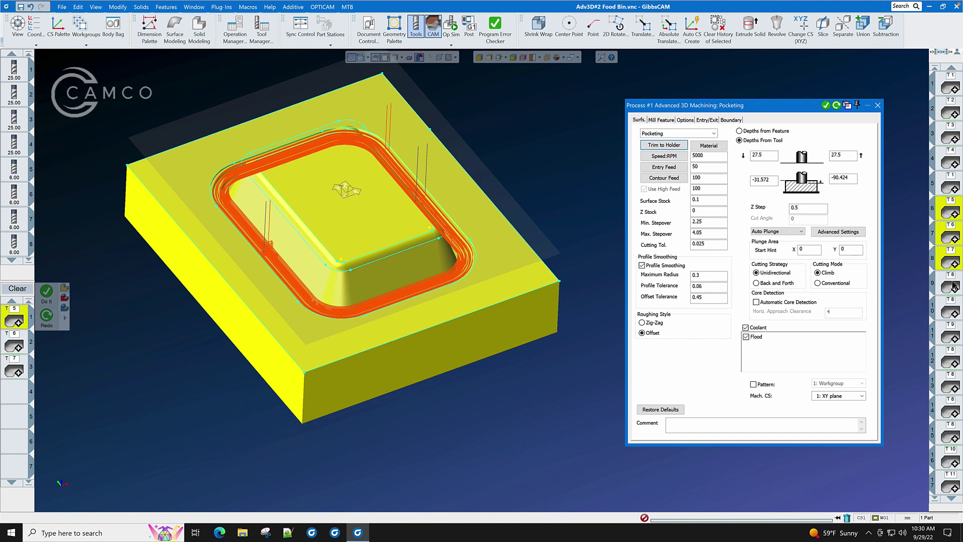
Open operation T8's Lace Cut settings to inspect its wall toolpath
{"action": "left_click", "coordinate": [953, 286]}
{"action": "double_click", "coordinate": [954, 286]}
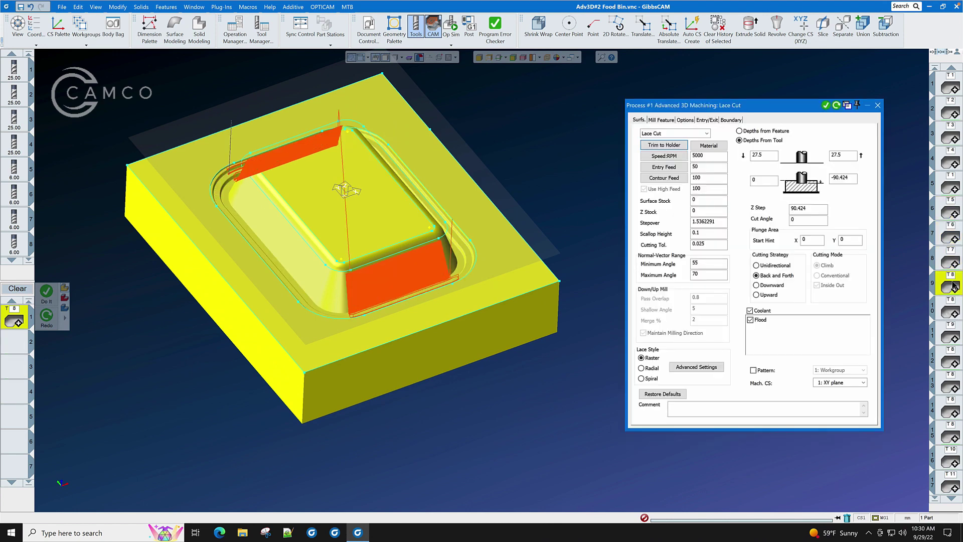
{"action": "scroll", "coordinate": [484, 293], "scroll_direction": "up", "scroll_amount": 3}
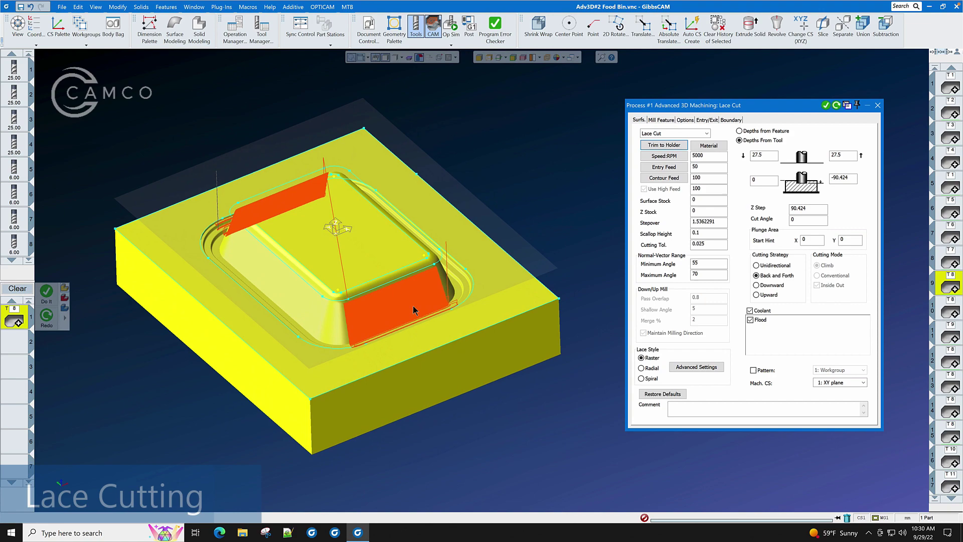
{"action": "scroll", "coordinate": [354, 316], "scroll_direction": "up", "scroll_amount": 2}
{"action": "scroll", "coordinate": [354, 316], "scroll_direction": "up", "scroll_amount": 1}
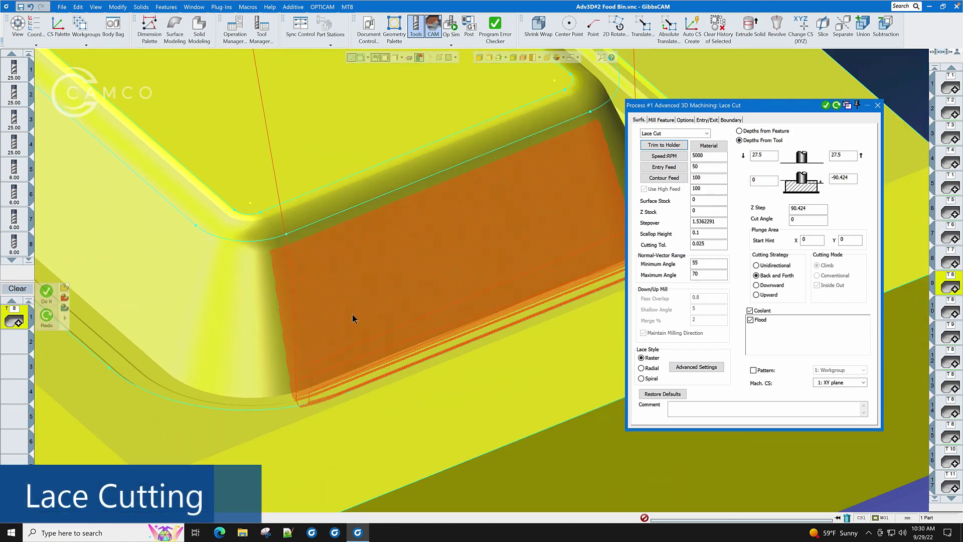
{"action": "scroll", "coordinate": [351, 309], "scroll_direction": "up", "scroll_amount": 1}
{"action": "scroll", "coordinate": [339, 287], "scroll_direction": "up", "scroll_amount": 1}
{"action": "scroll", "coordinate": [278, 206], "scroll_direction": "down", "scroll_amount": 3}
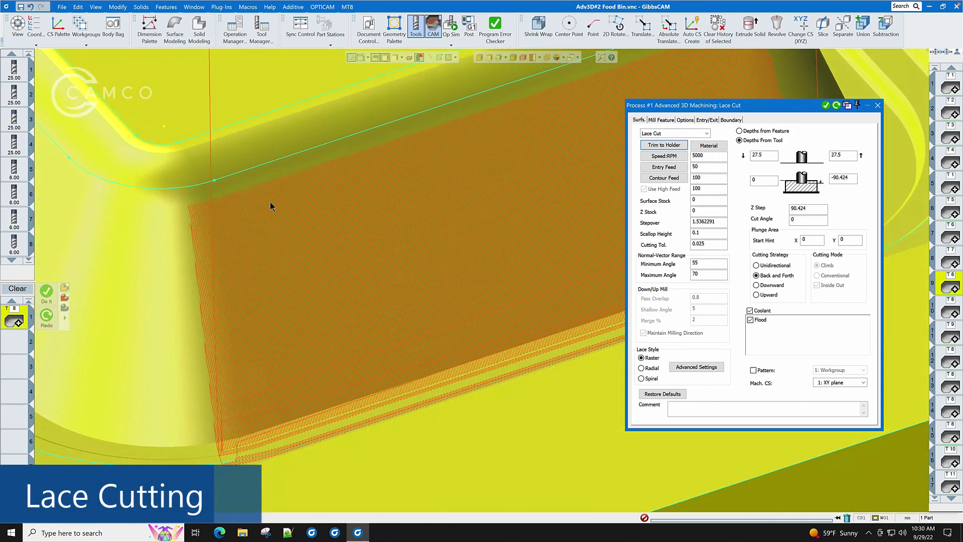
{"action": "scroll", "coordinate": [264, 190], "scroll_direction": "up", "scroll_amount": 3}
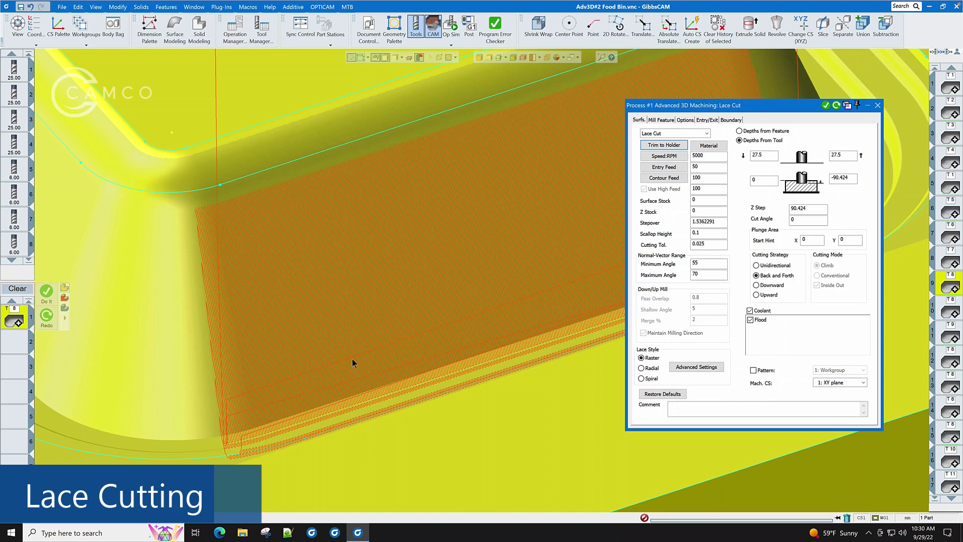
{"action": "scroll", "coordinate": [345, 222], "scroll_direction": "down", "scroll_amount": 2}
{"action": "scroll", "coordinate": [357, 232], "scroll_direction": "down", "scroll_amount": 2}
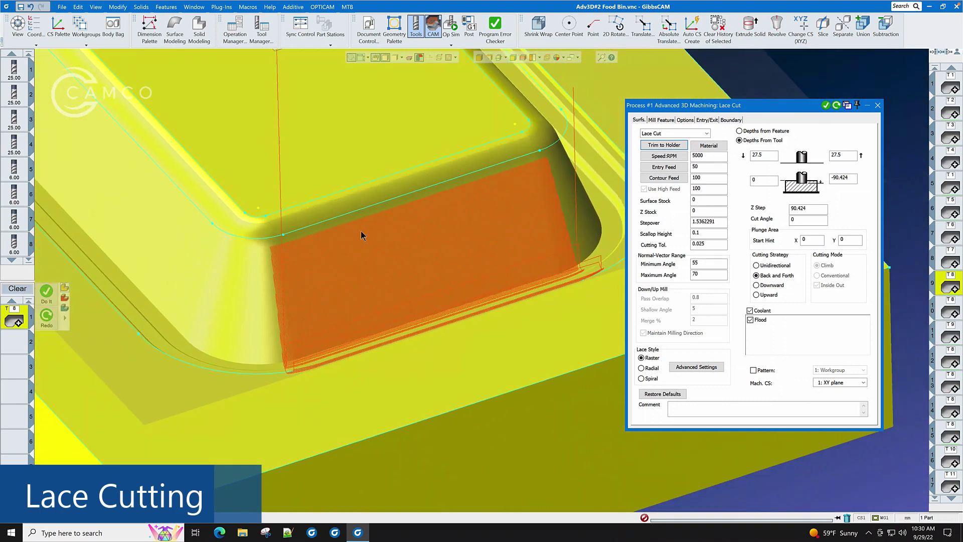
{"action": "scroll", "coordinate": [361, 233], "scroll_direction": "down", "scroll_amount": 1}
Review the 90° cut-angle Lace Cut operation, then the radial Lace Cut operation
{"action": "left_click", "coordinate": [952, 312]}
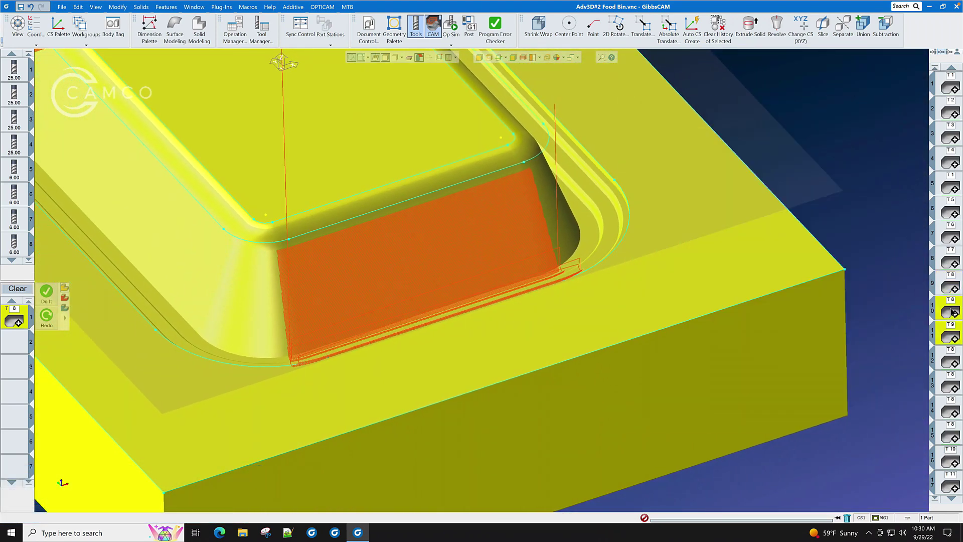
{"action": "double_click", "coordinate": [952, 312]}
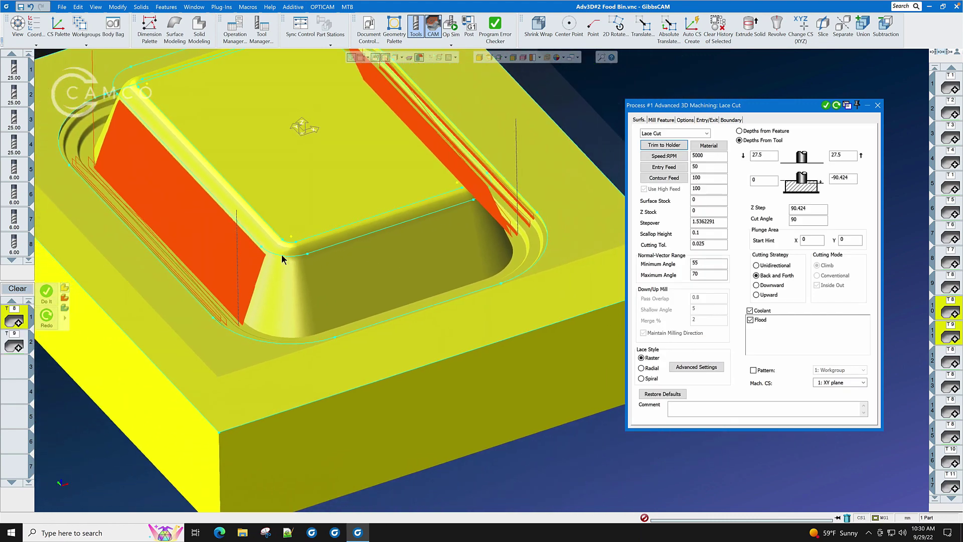
{"action": "middle_click_drag", "start_coordinate": [346, 257], "coordinate": [177, 96]}
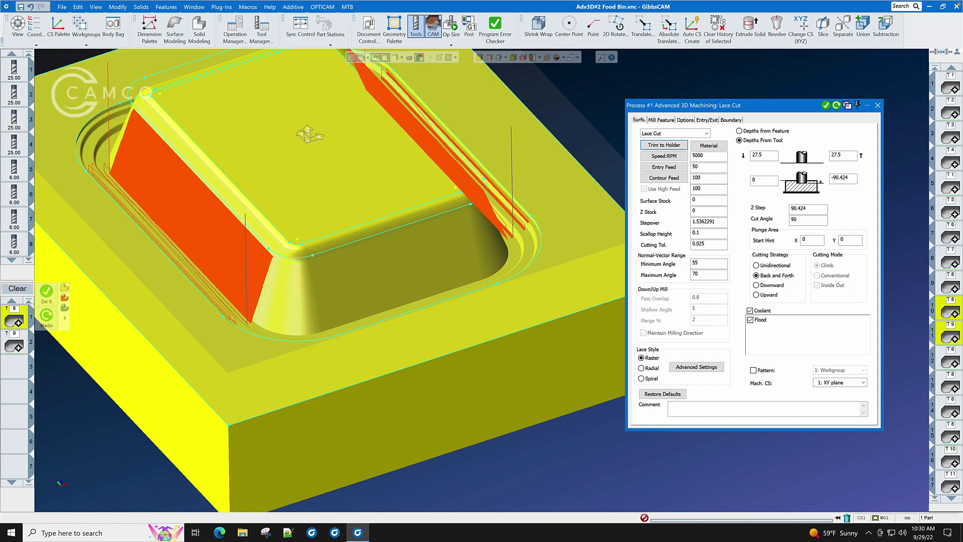
{"action": "double_click", "coordinate": [952, 361]}
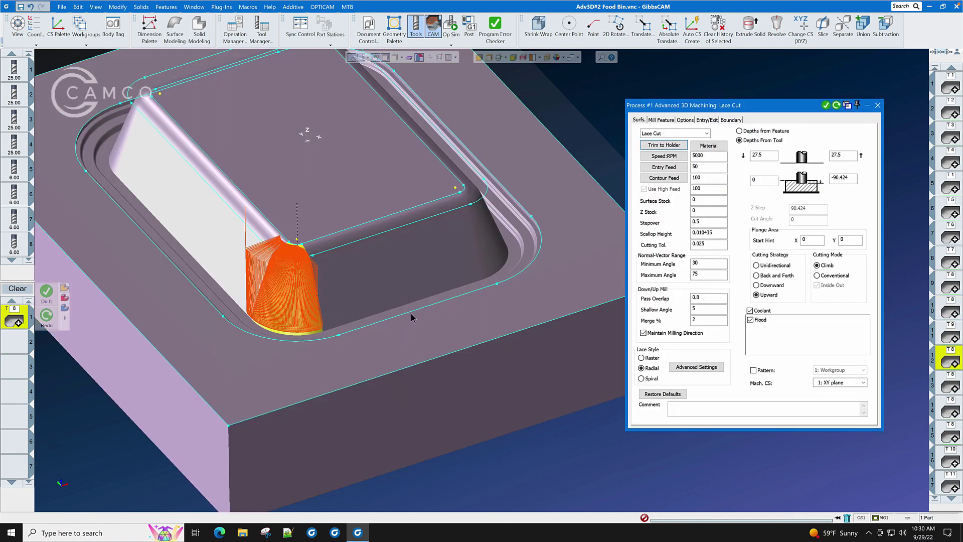
Review the remaining radial corner lace cuts, then open T10's N Curve Flow settings
{"action": "middle_click_drag", "start_coordinate": [412, 317], "coordinate": [432, 309]}
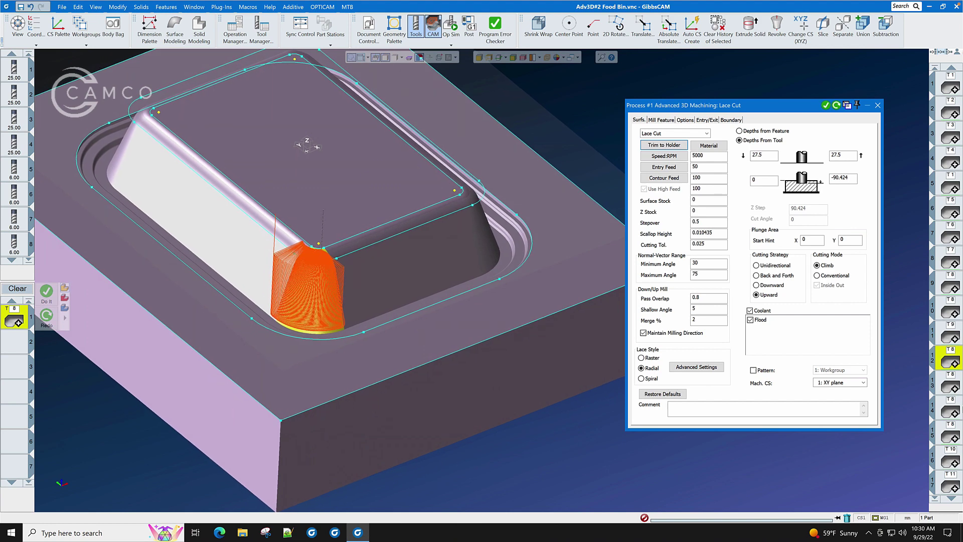
{"action": "left_click", "coordinate": [954, 386]}
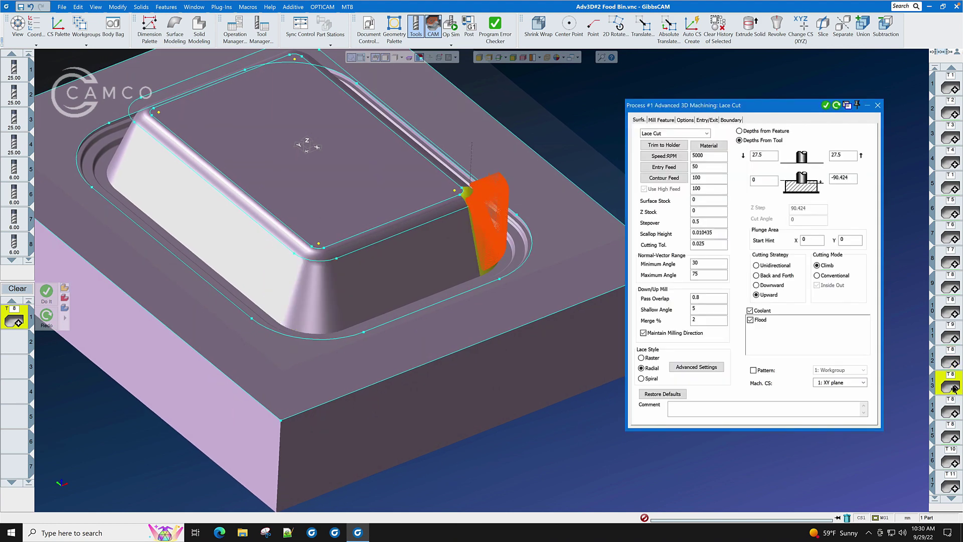
{"action": "double_click", "coordinate": [954, 387]}
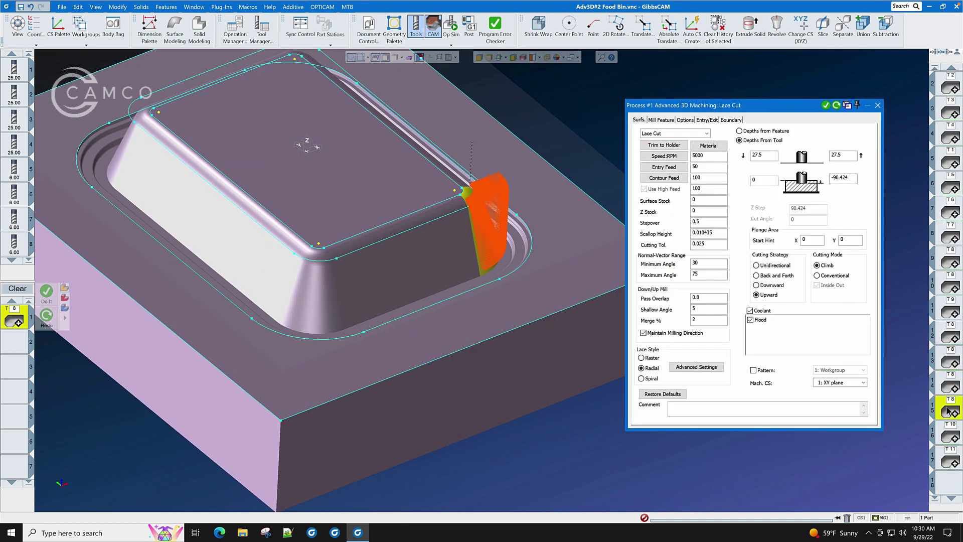
{"action": "double_click", "coordinate": [951, 412]}
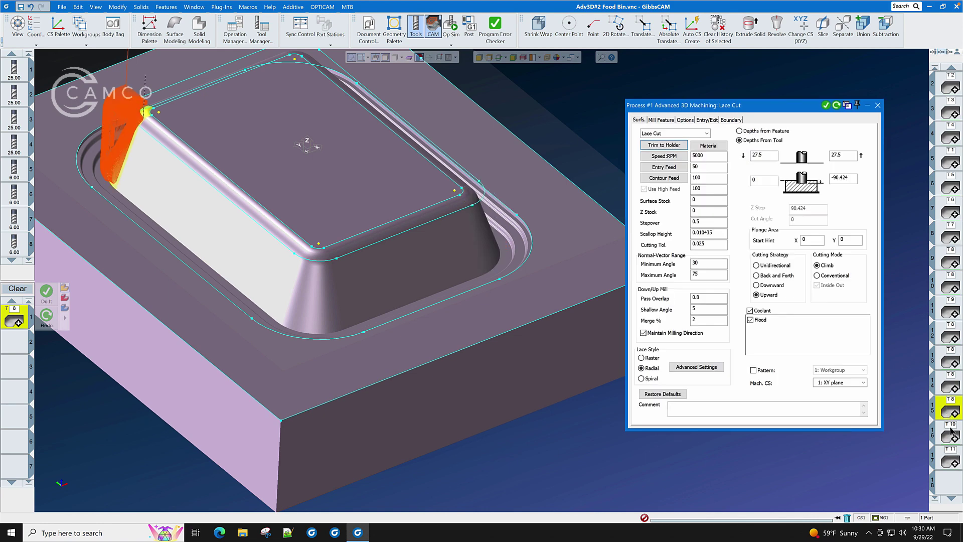
{"action": "left_click", "coordinate": [954, 436]}
{"action": "double_click", "coordinate": [954, 435]}
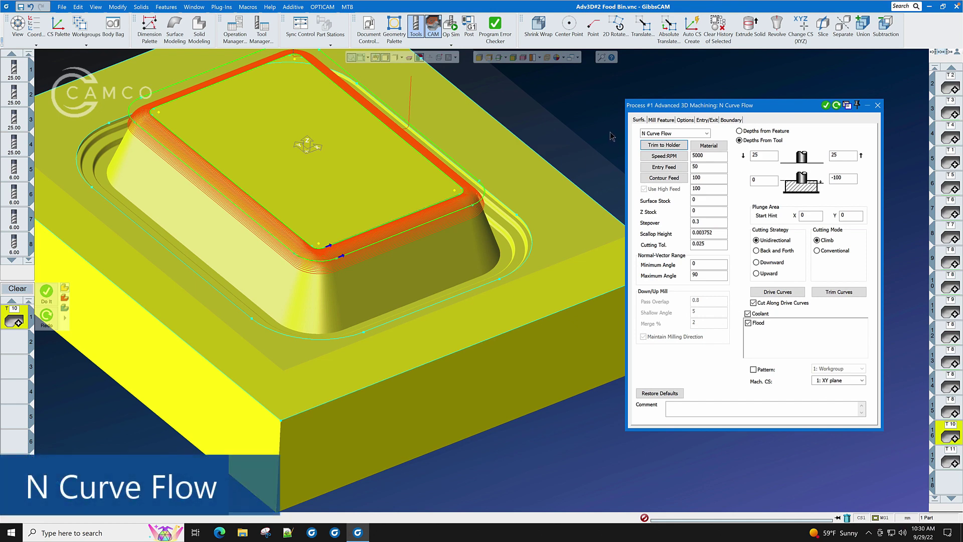
{"action": "mouse_move", "coordinate": [579, 155]}
{"action": "middle_mouse_down"}
{"action": "mouse_move", "coordinate": [608, 132]}
{"action": "mouse_move", "coordinate": [596, 127]}
{"action": "middle_mouse_up"}
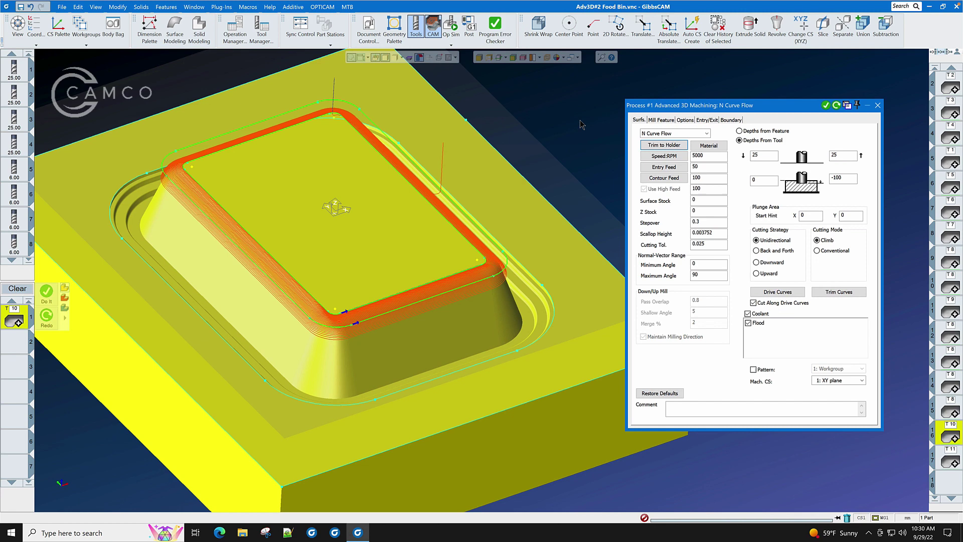
{"action": "mouse_move", "coordinate": [373, 177]}
{"action": "middle_mouse_down"}
{"action": "mouse_move", "coordinate": [409, 212]}
{"action": "mouse_move", "coordinate": [412, 306]}
{"action": "middle_mouse_up"}
{"action": "scroll", "coordinate": [412, 306], "scroll_direction": "up", "scroll_amount": 1}
{"action": "scroll", "coordinate": [412, 306], "scroll_direction": "up", "scroll_amount": 2}
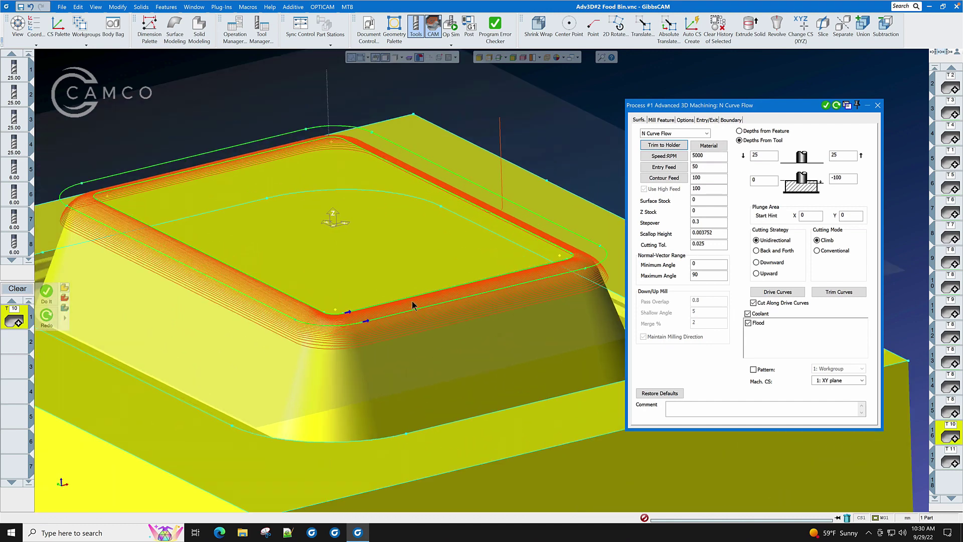
Close the N Curve Flow settings and orbit to show the mold's left side
{"action": "left_click", "coordinate": [878, 110]}
{"action": "scroll", "coordinate": [760, 141], "scroll_direction": "down", "scroll_amount": 2}
{"action": "scroll", "coordinate": [760, 141], "scroll_direction": "down", "scroll_amount": 2}
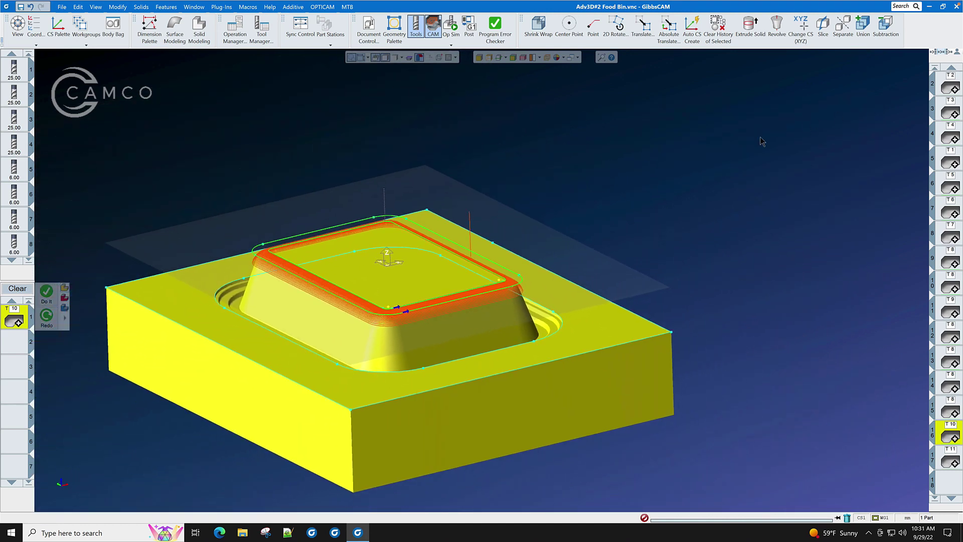
{"action": "scroll", "coordinate": [761, 141], "scroll_direction": "down", "scroll_amount": 1}
{"action": "middle_click_drag", "start_coordinate": [761, 140], "coordinate": [718, 170]}
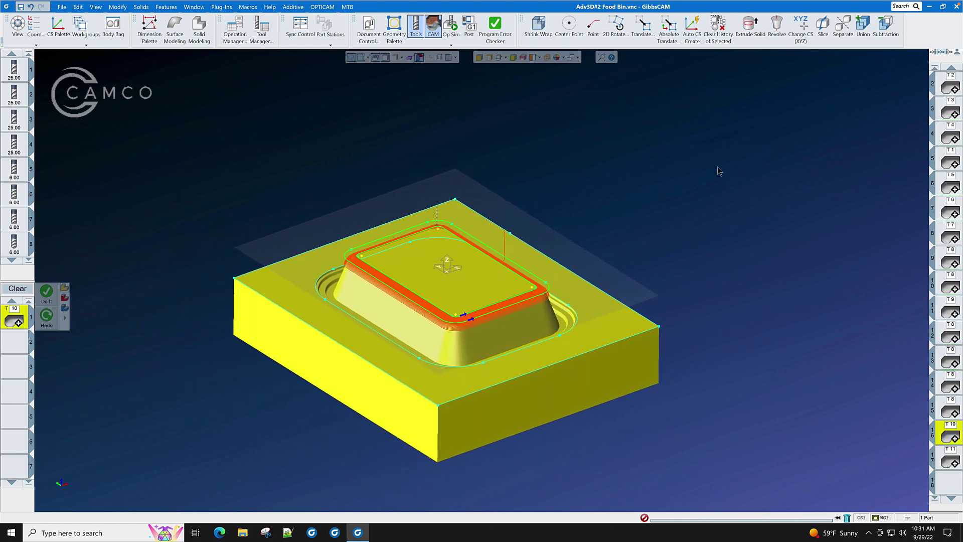